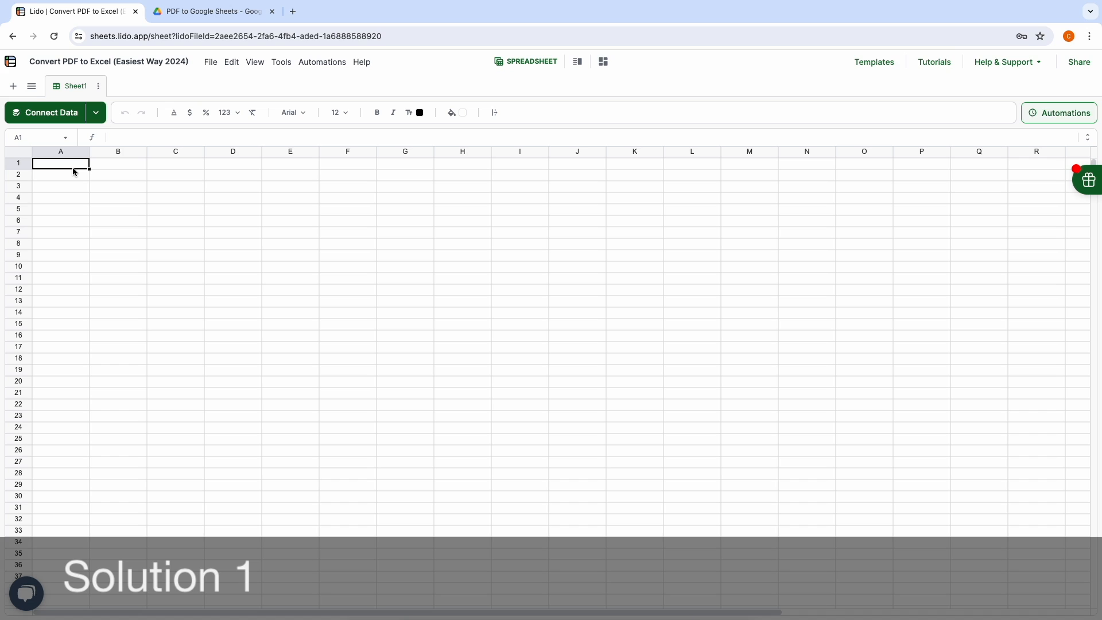
# Step: Import the Tally invoice PDF from the Desktop into Lido's PDF importer
pyautogui.click(214, 63)
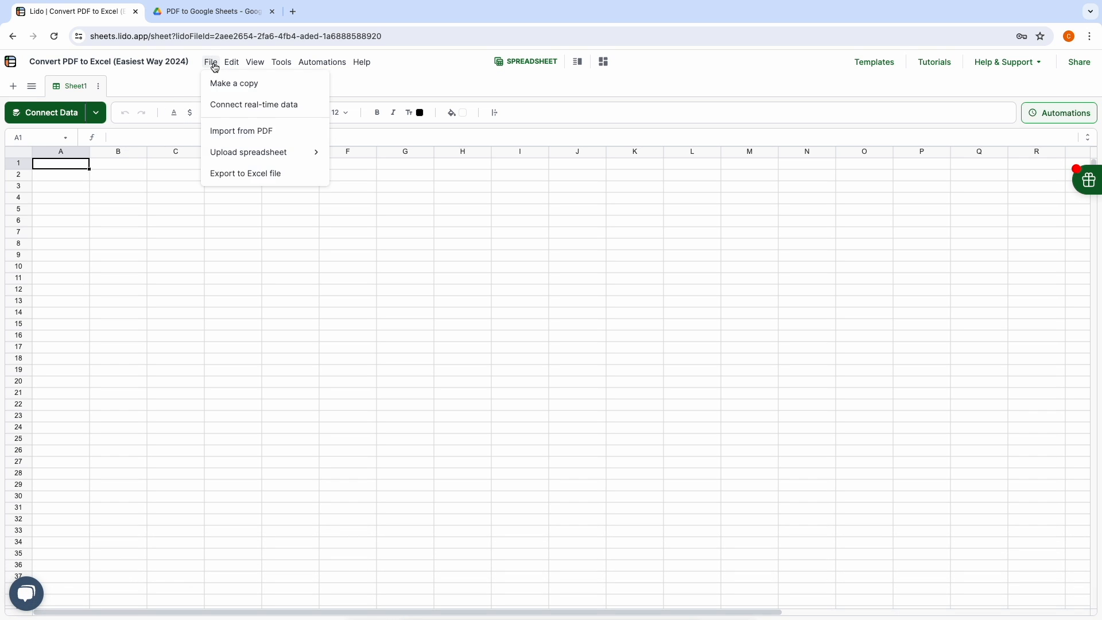
pyautogui.click(237, 132)
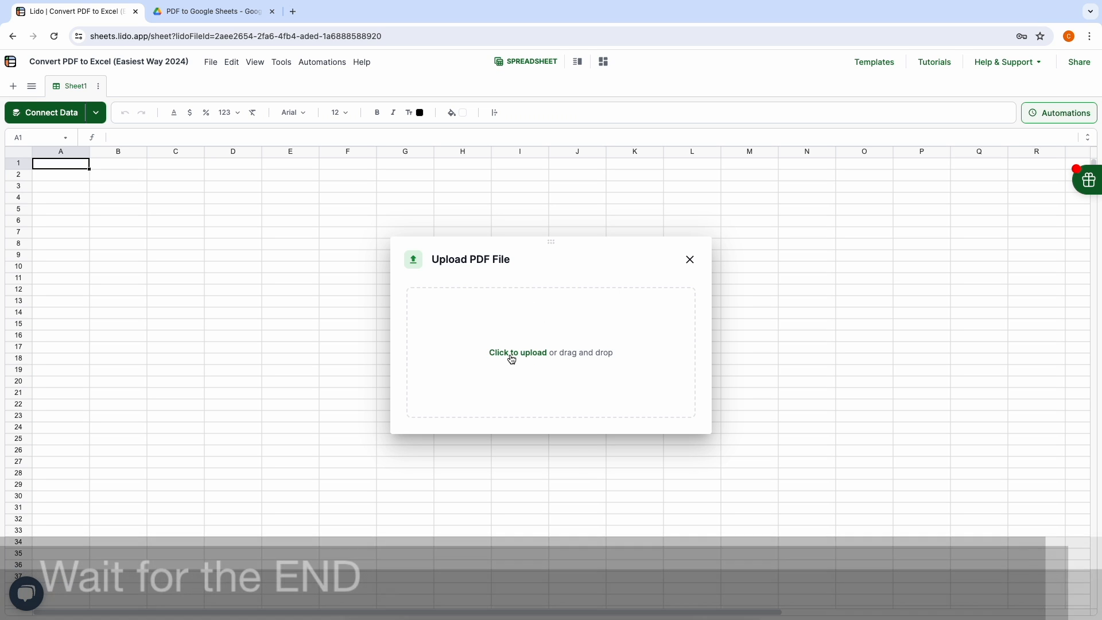
pyautogui.click(512, 354)
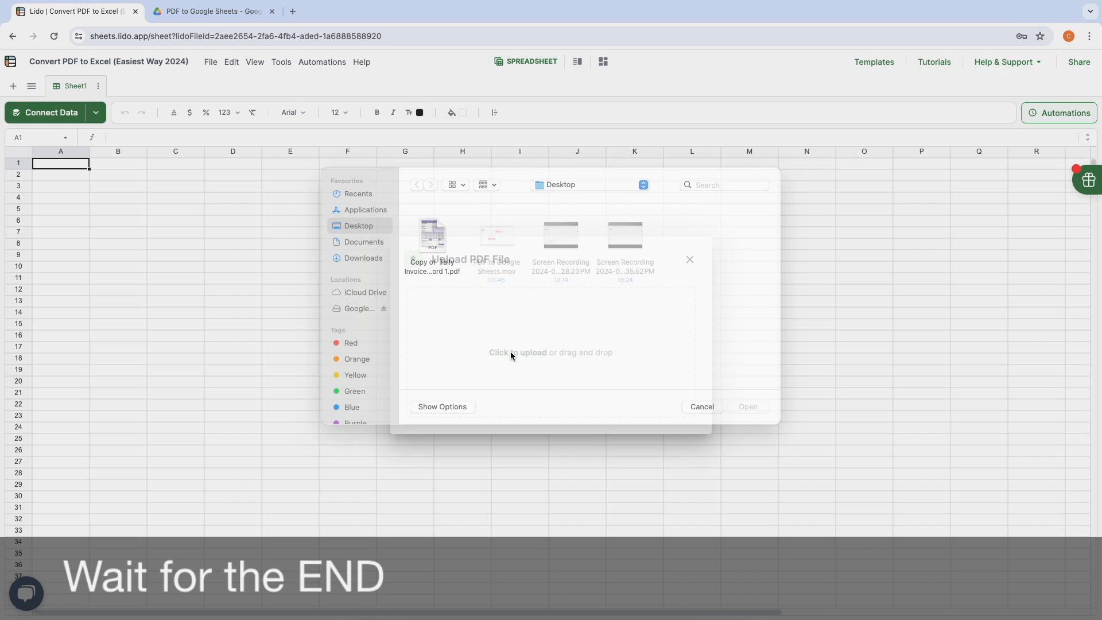
pyautogui.click(434, 258)
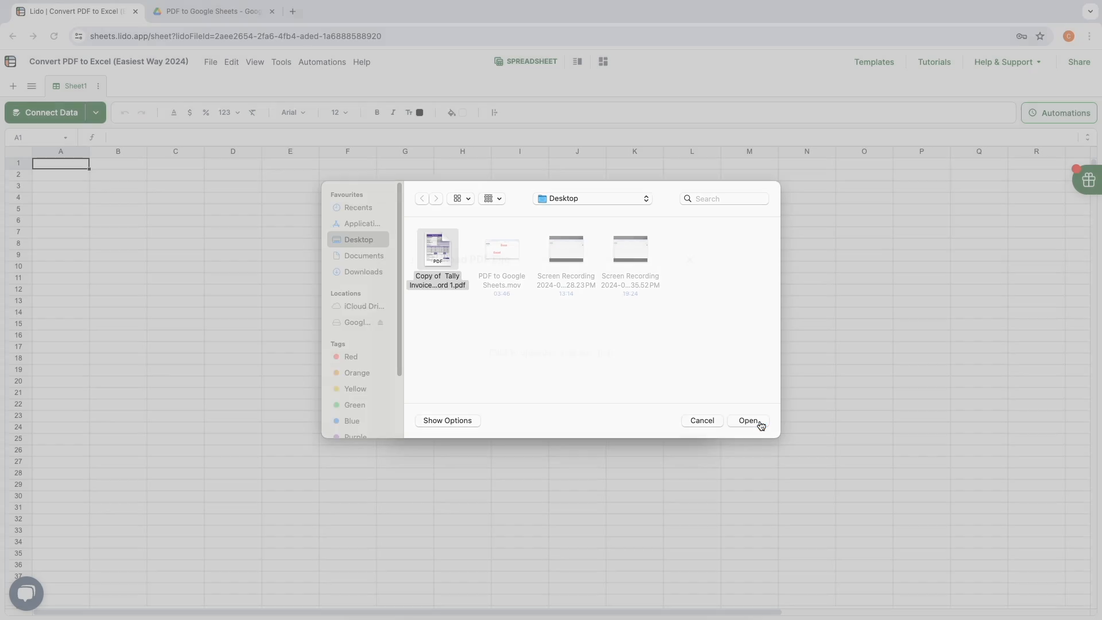
pyautogui.click(761, 422)
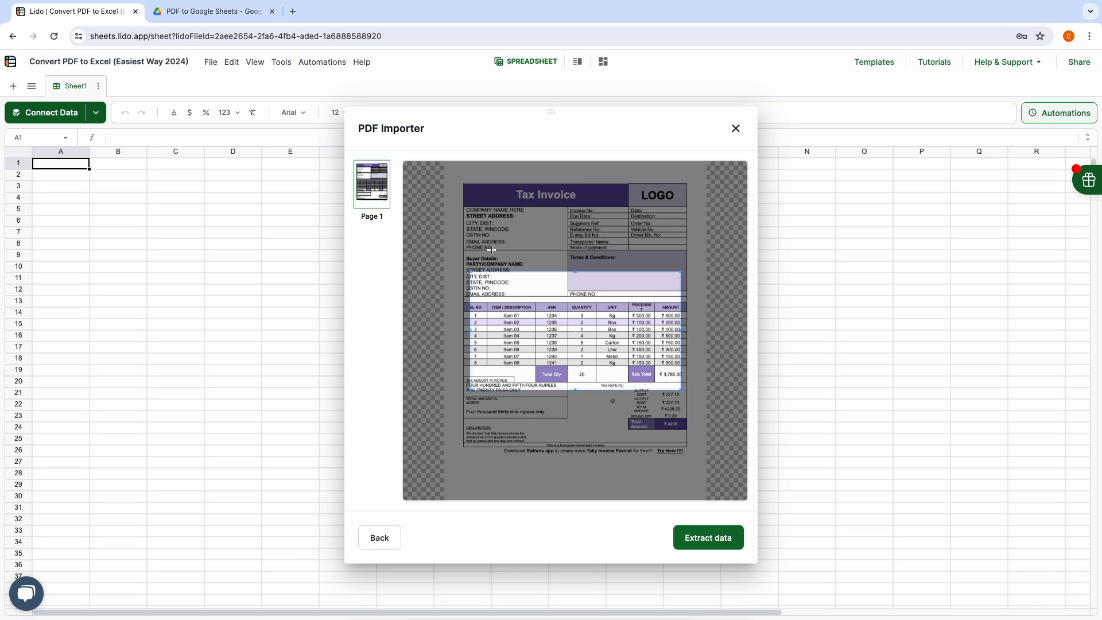
# Step: Frame the extraction area around the item table, from the headers through Amount, stopping above Total Qty
pyautogui.moveTo(542, 298); pyautogui.dragTo(535, 327)
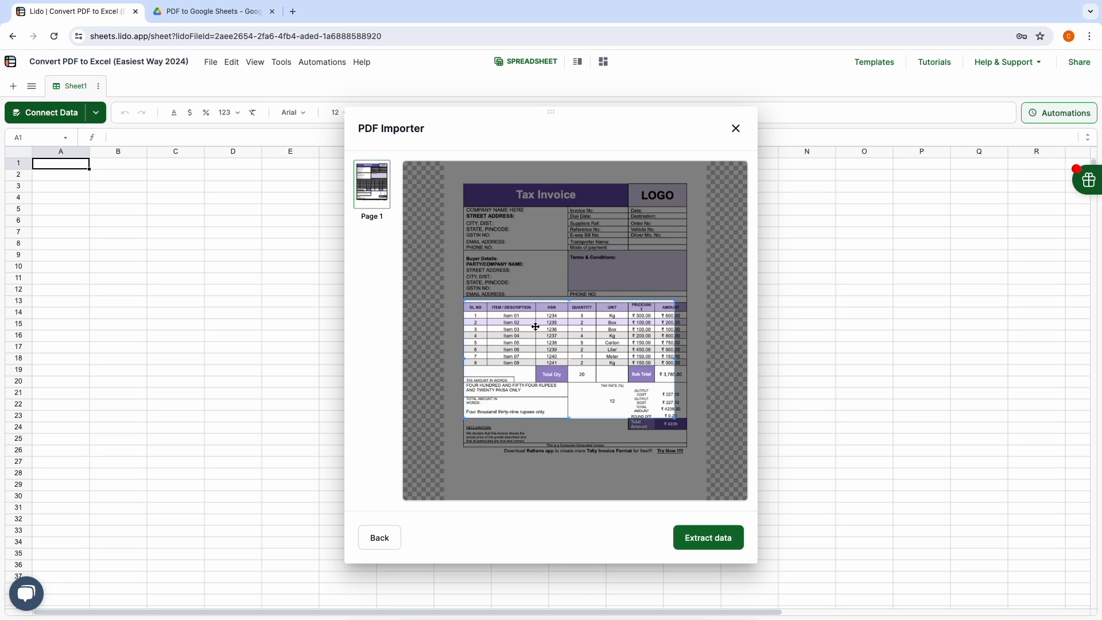
pyautogui.moveTo(568, 418); pyautogui.dragTo(565, 368)
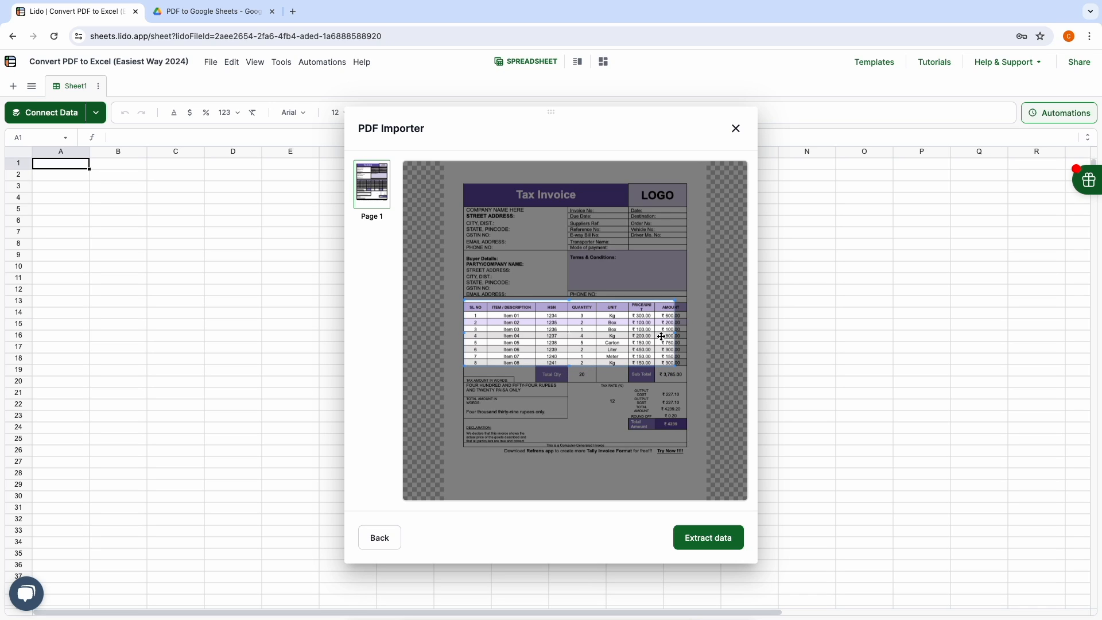
pyautogui.moveTo(676, 333); pyautogui.dragTo(688, 333)
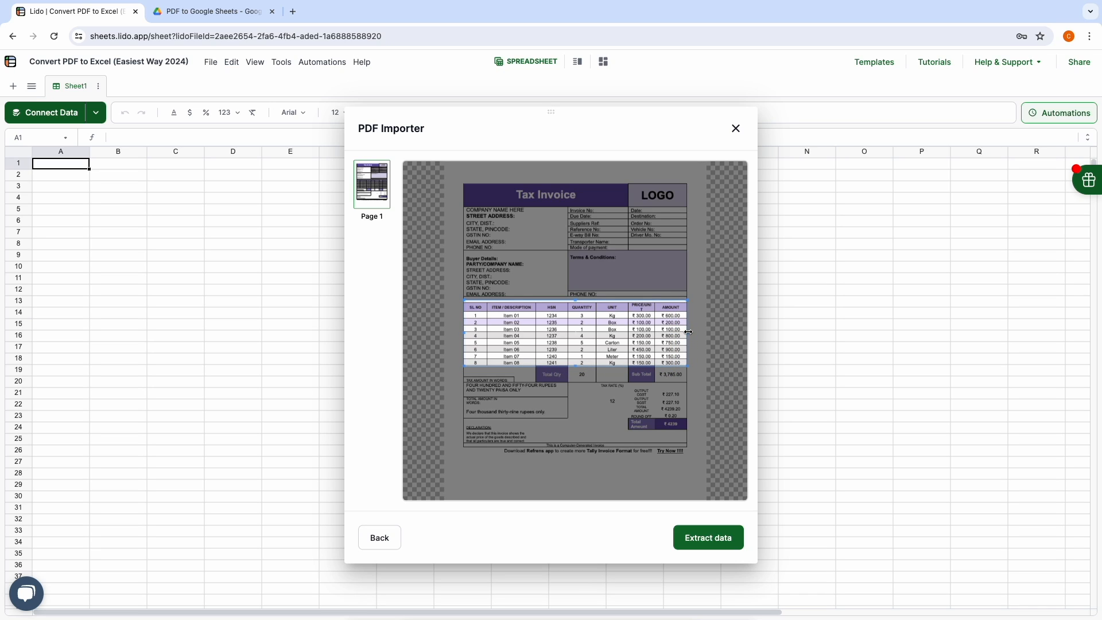
# Step: Extract the framed item table, insert it into the sheet at A1, and close the importer
pyautogui.click(722, 542)
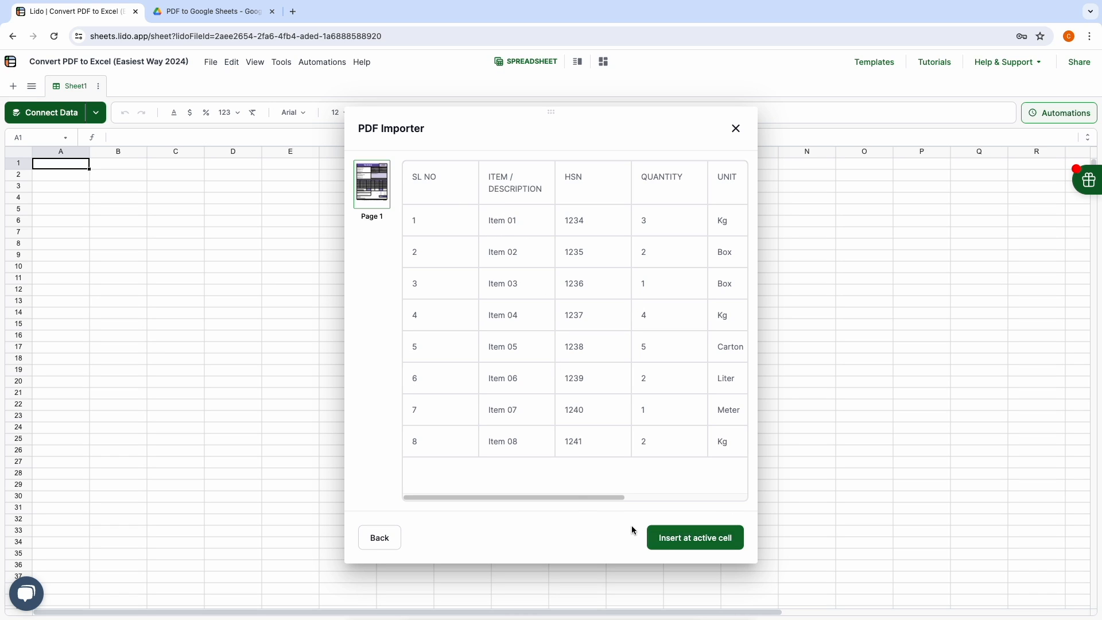
pyautogui.click(694, 540)
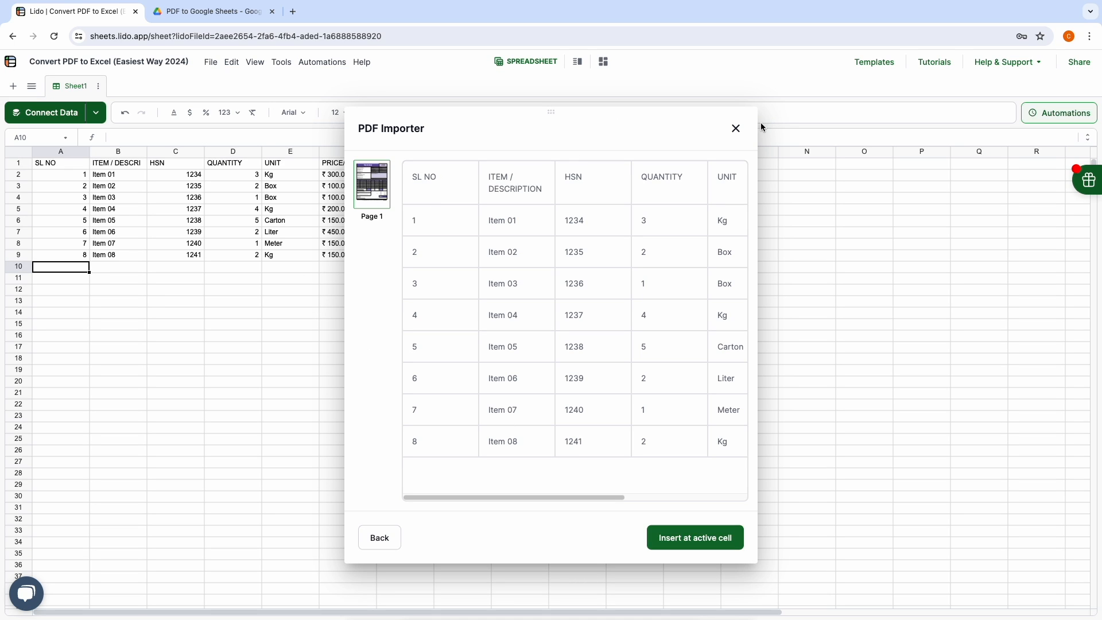
pyautogui.click(735, 128)
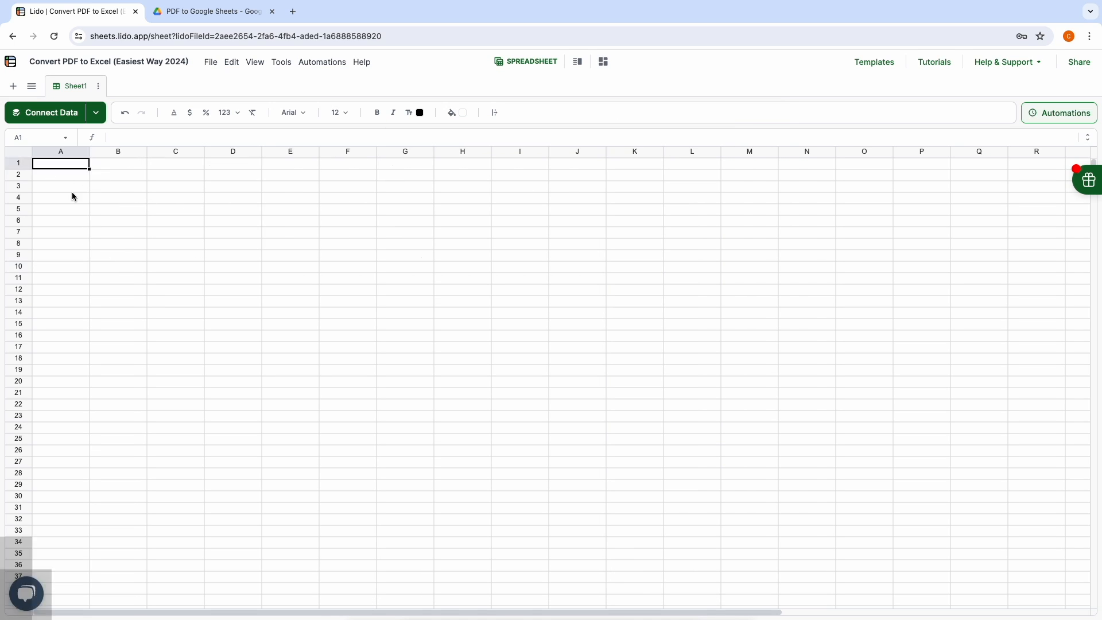
# Step: Preview Invoice Main.pdf in Google Drive, then begin typing =impor in Lido's cell A1
pyautogui.click(209, 13)
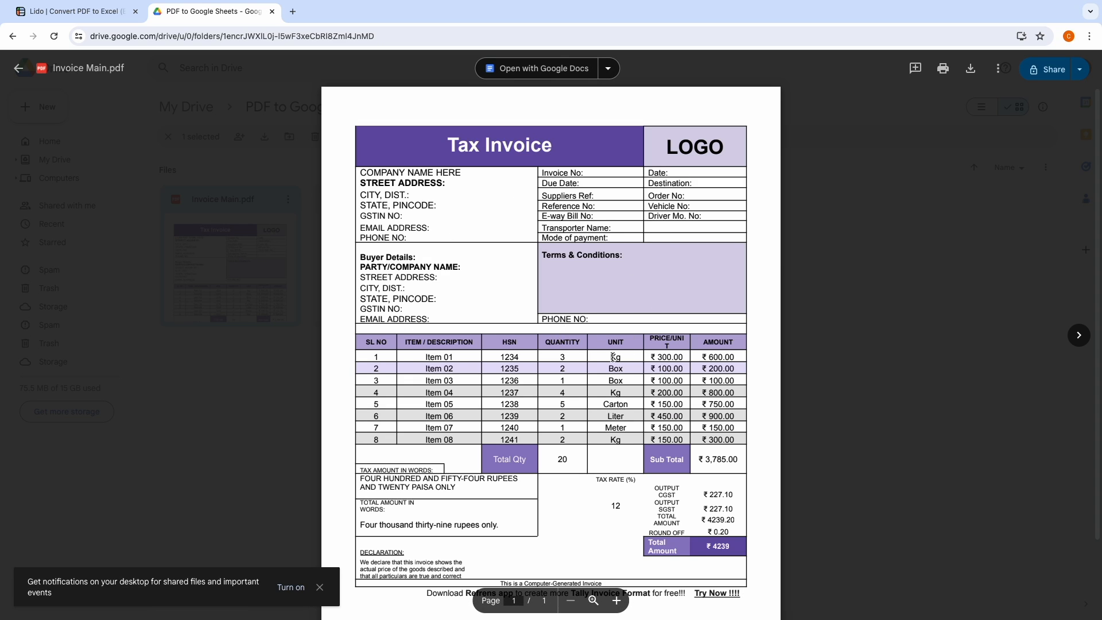
pyautogui.click(91, 18)
pyautogui.write('=impor')
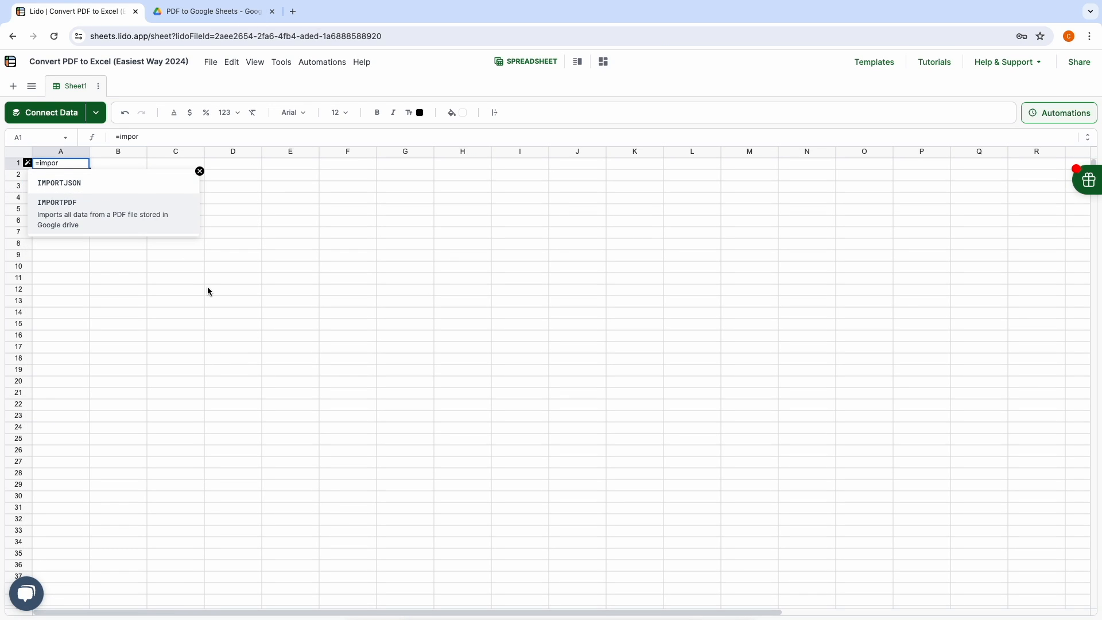
# Step: Complete A1's IMPORTPDF formula with the Drive credential, Invoice Main.pdf link and output cell D3
pyautogui.click(111, 217)
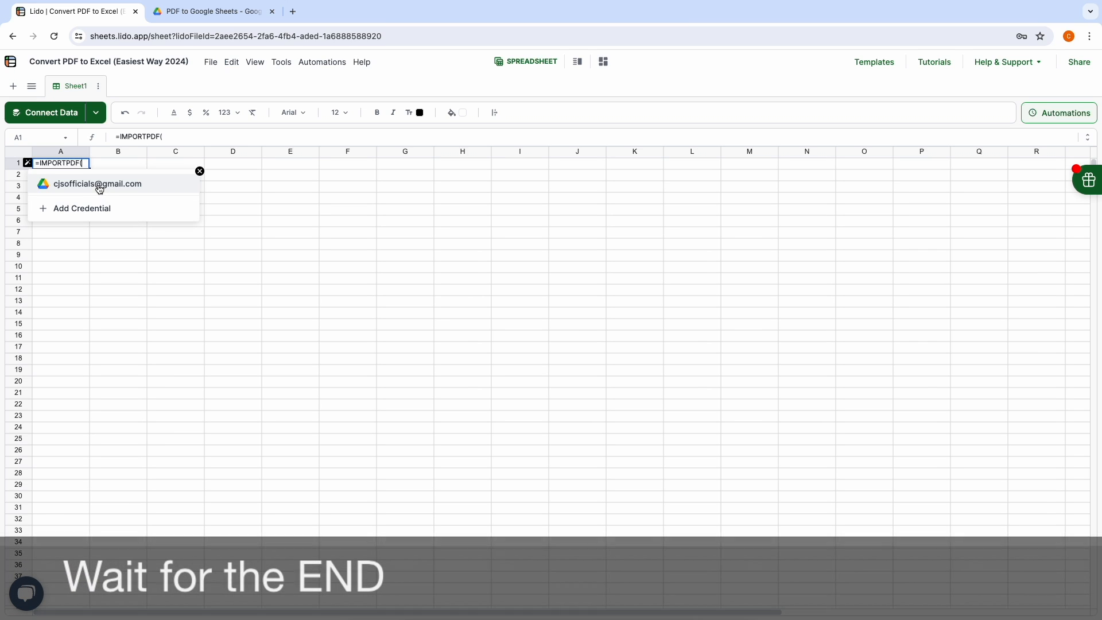
pyautogui.click(99, 189)
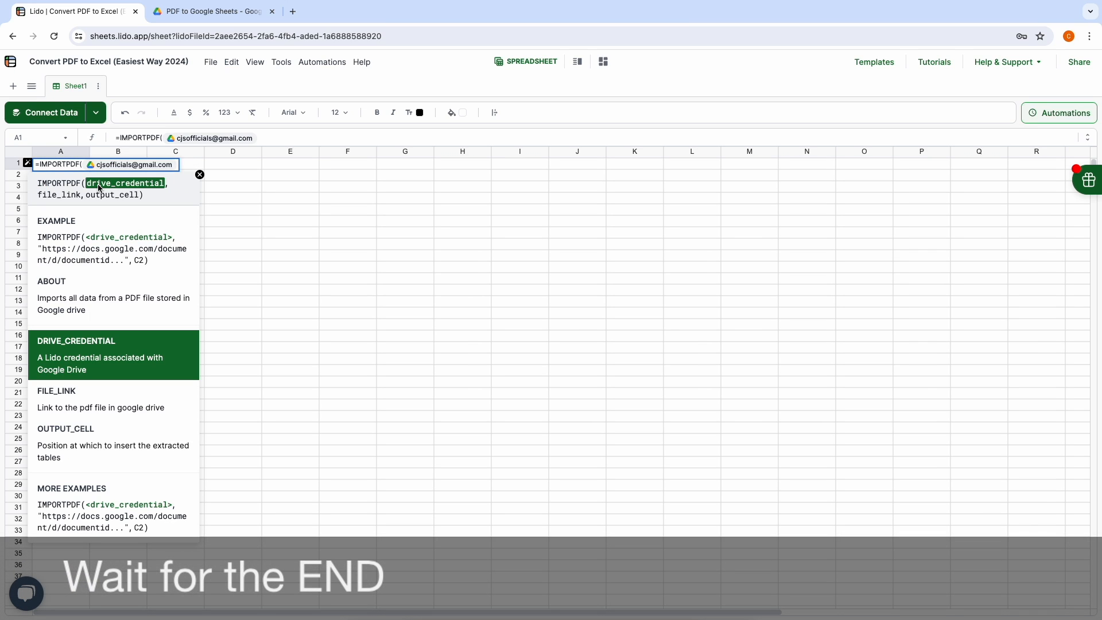
pyautogui.write(',')
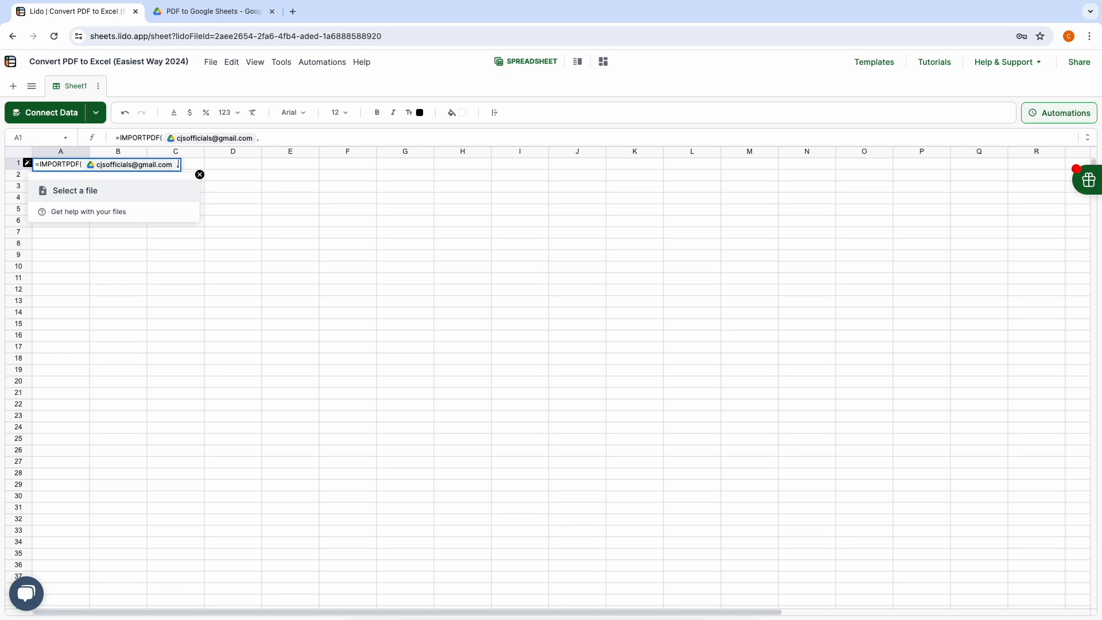
pyautogui.click(70, 195)
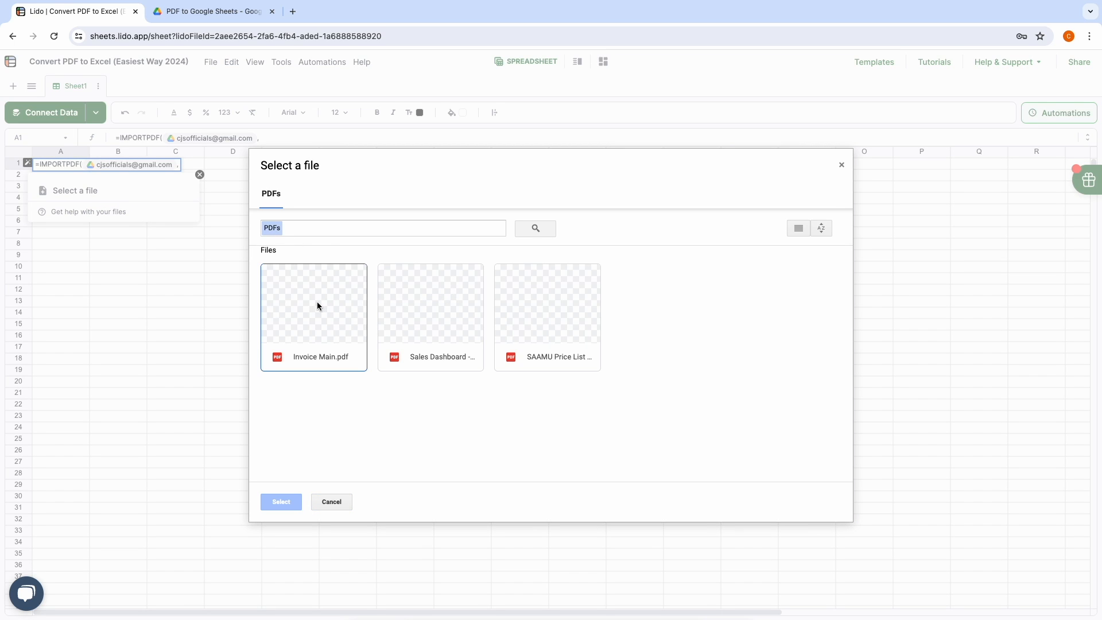
pyautogui.click(317, 305)
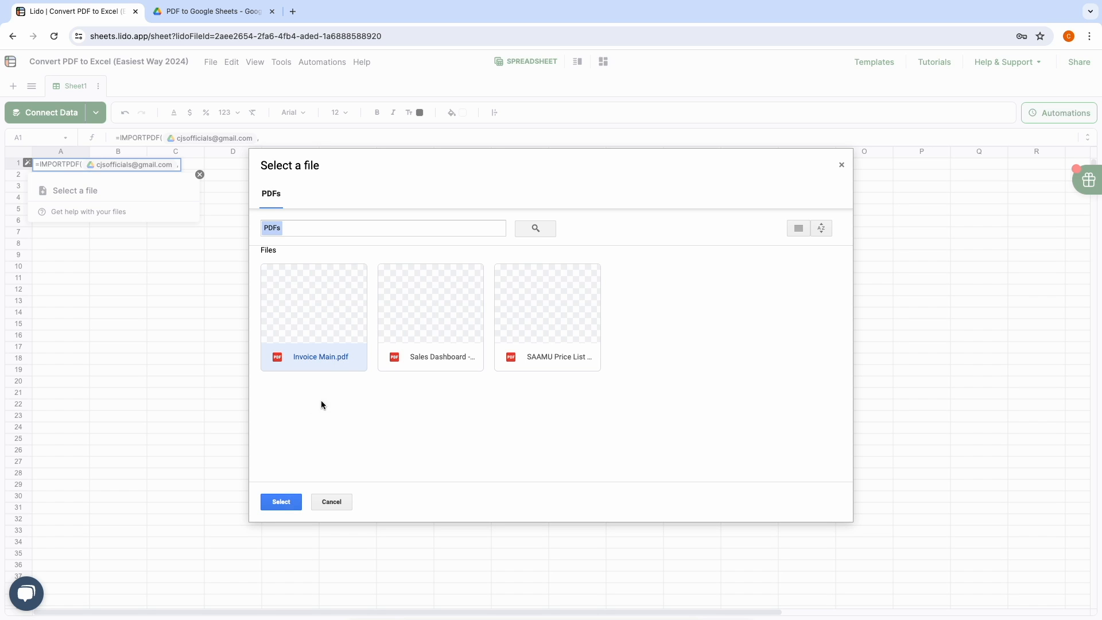
pyautogui.click(281, 502)
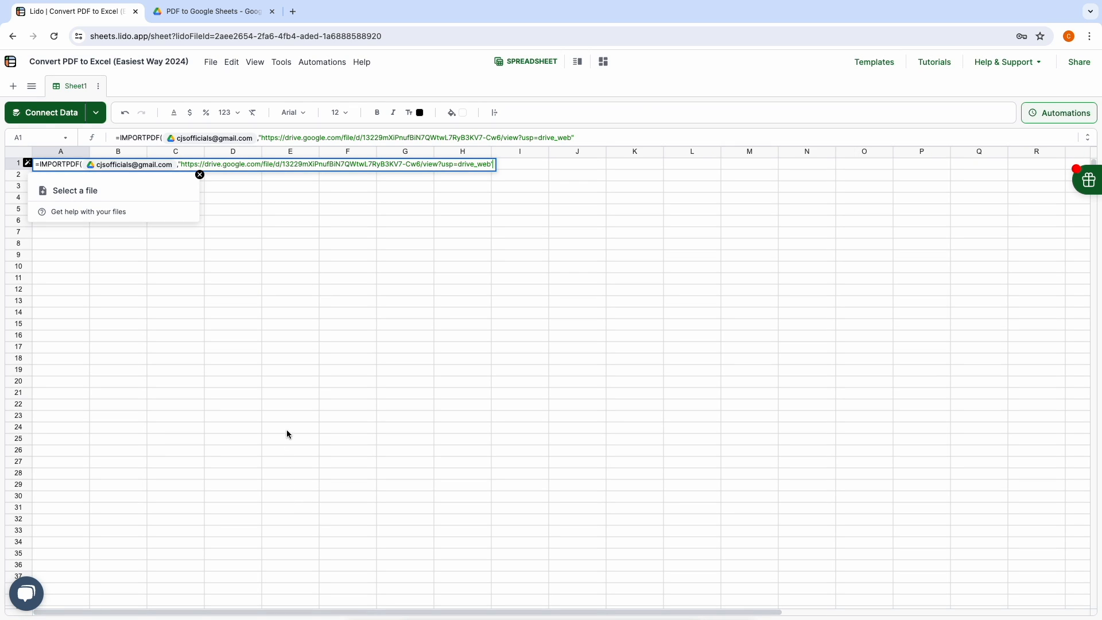
pyautogui.write(',')
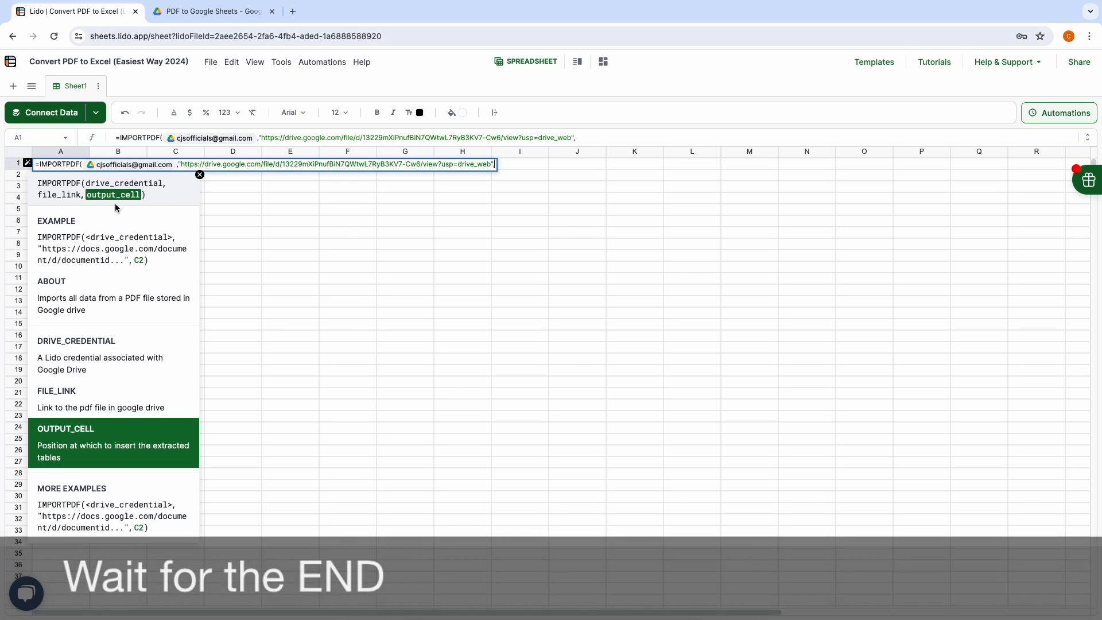
pyautogui.click(230, 185)
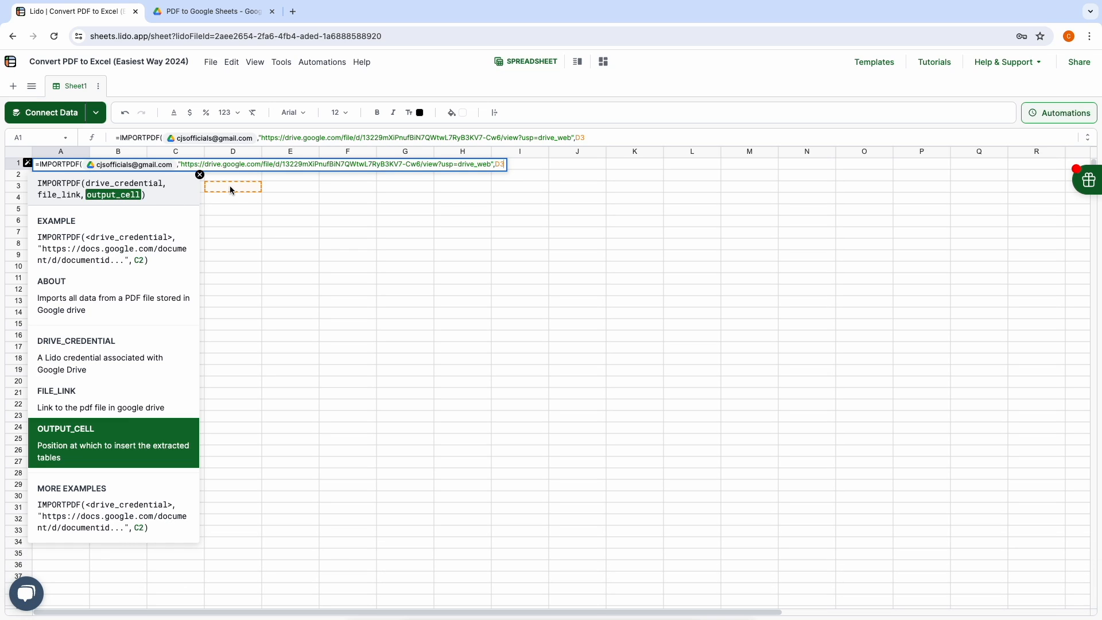
pyautogui.press('Return')
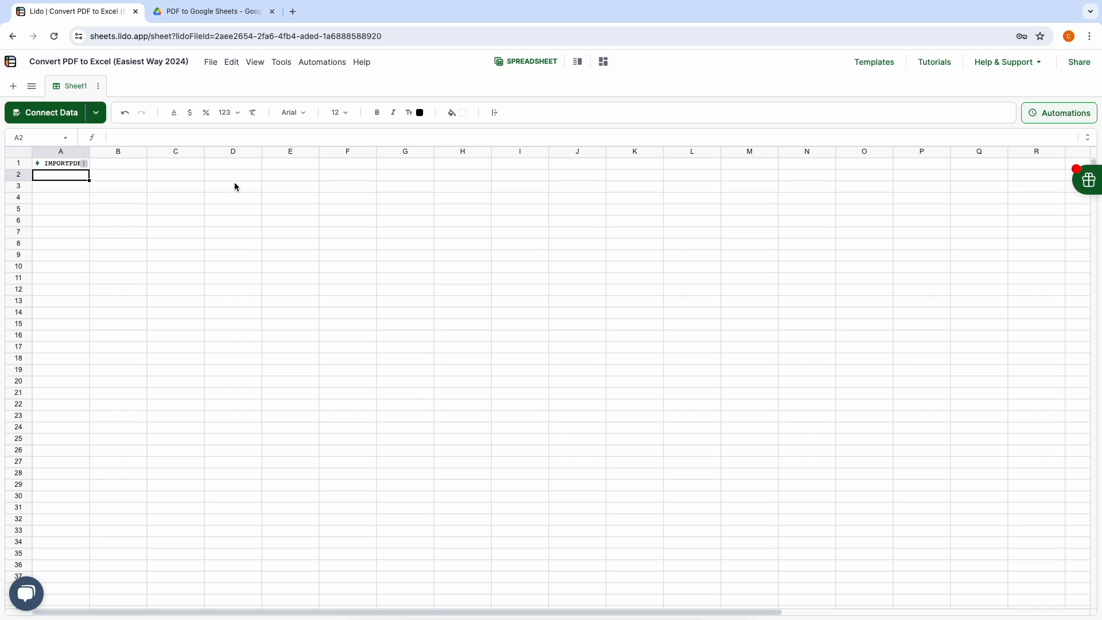
# Step: Run the IMPORTPDF action from cell A1's menu
pyautogui.click(84, 165)
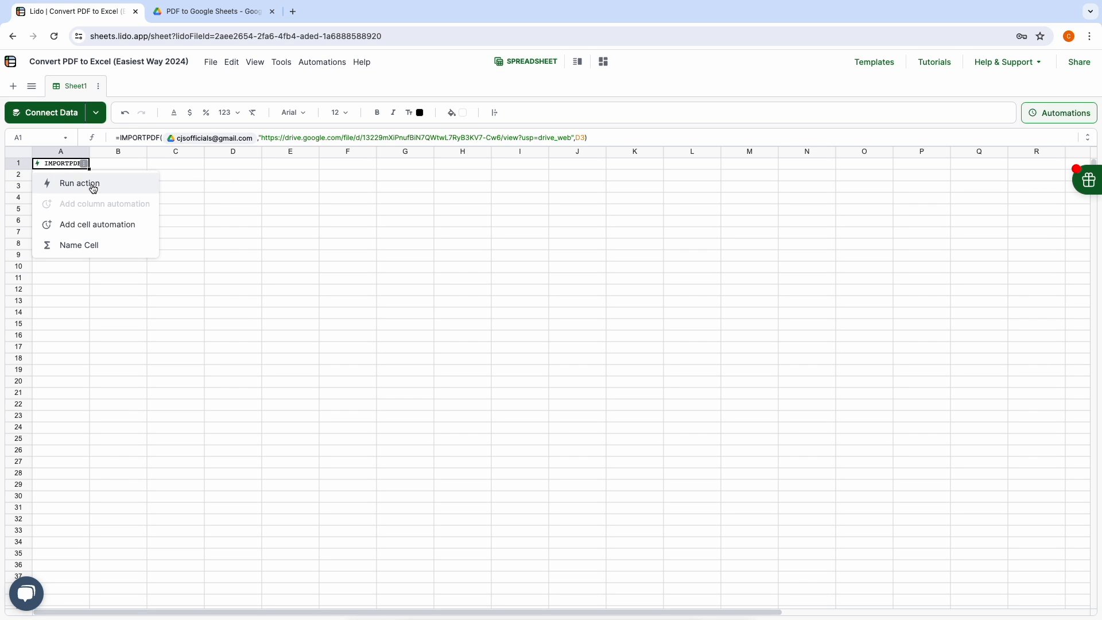
pyautogui.click(81, 183)
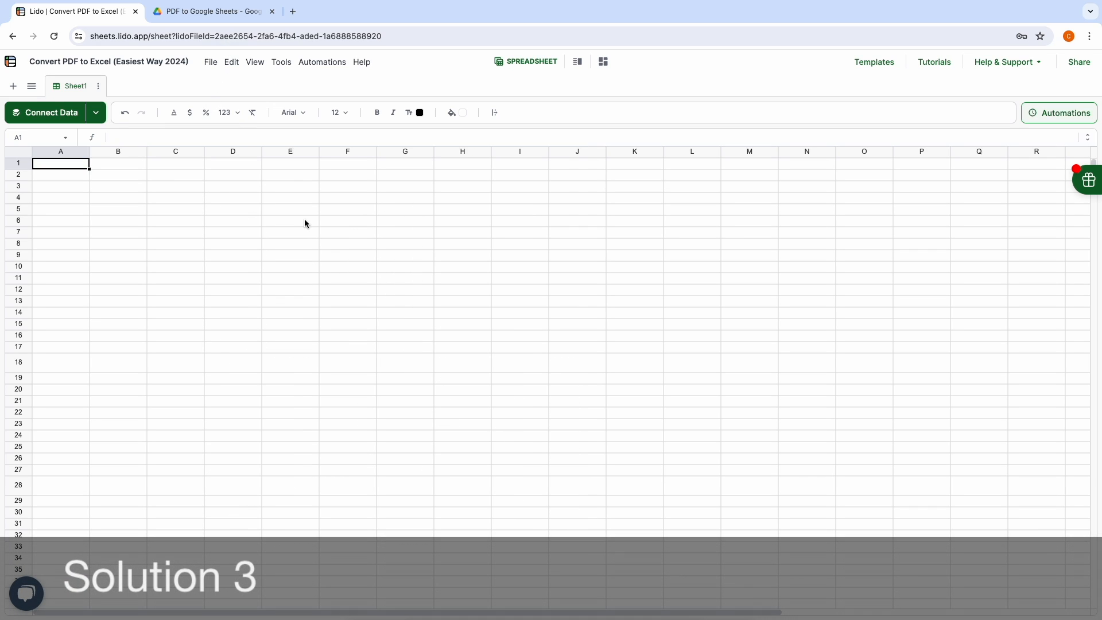
# Step: Check the Sales Dashboard PDF in Drive, then start an EXTRACTTABLESFROMPDF formula in A1
pyautogui.click(215, 16)
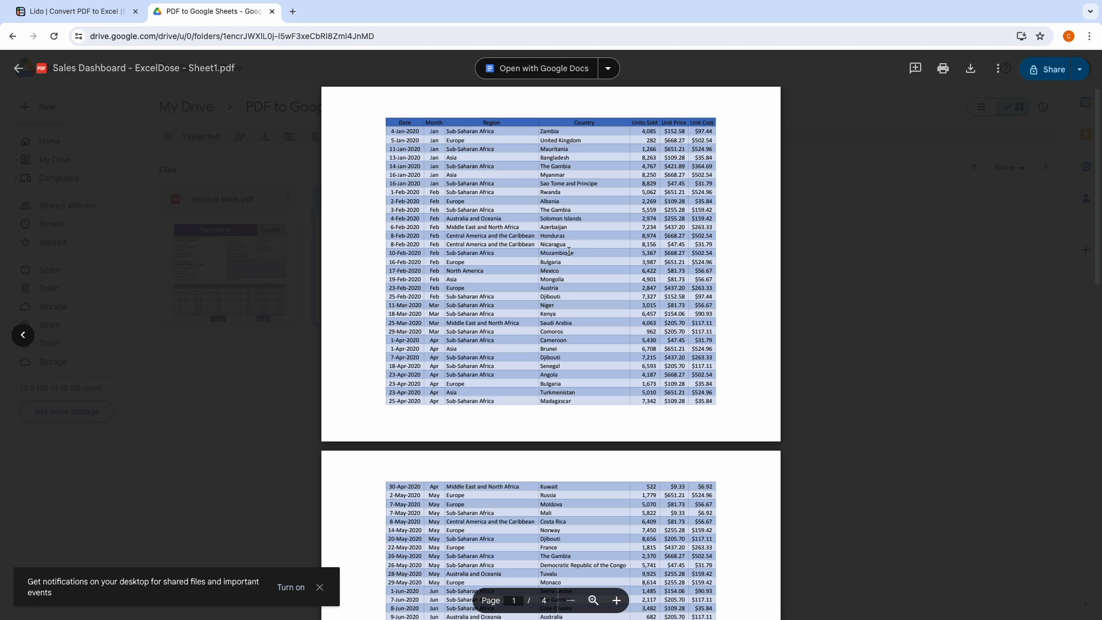
pyautogui.click(72, 15)
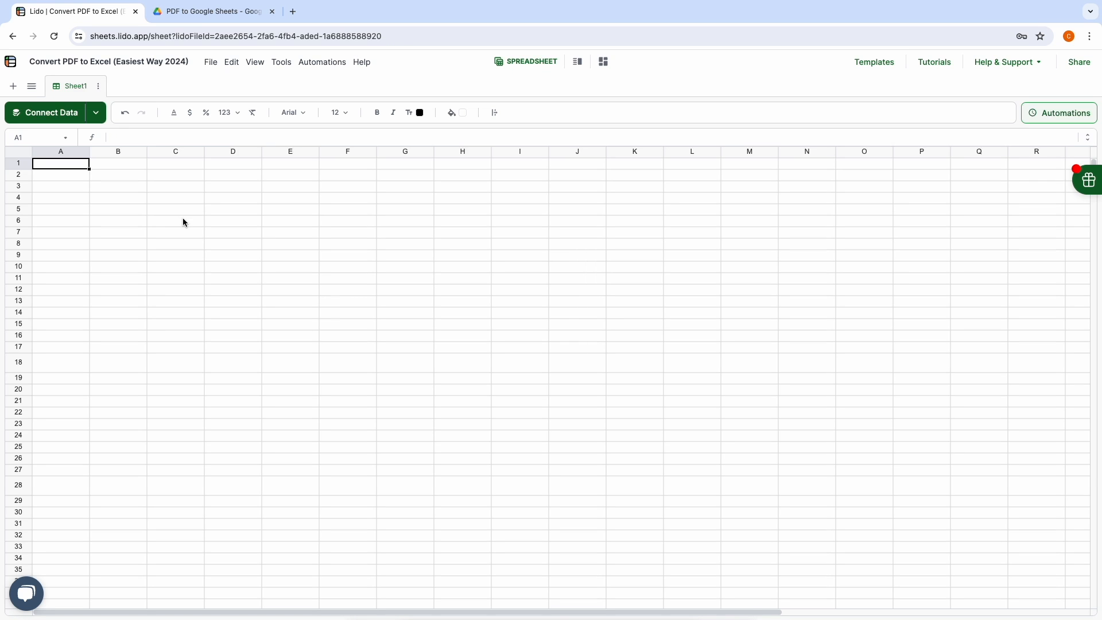
pyautogui.write('=ext')
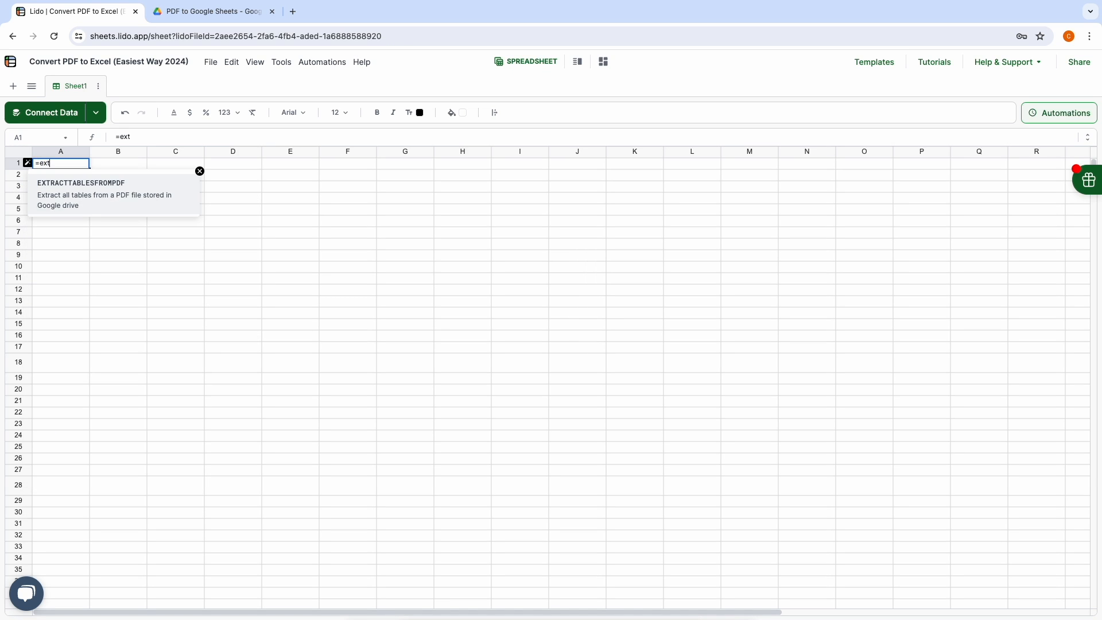
pyautogui.click(109, 194)
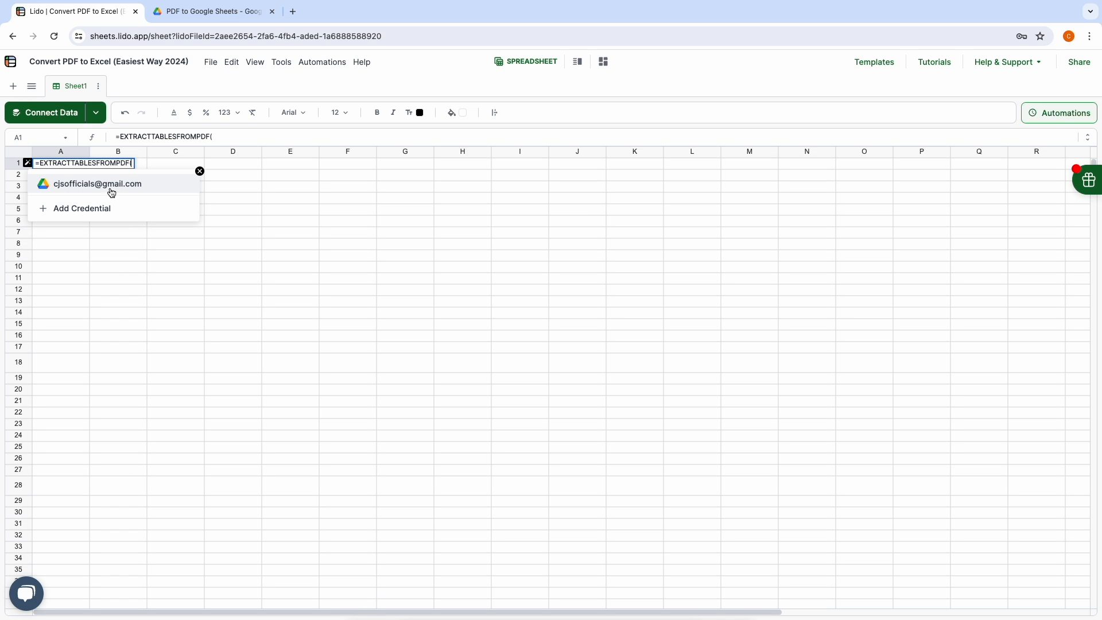
# Step: Give the formula the Drive credential, the Sales Dashboard PDF and output cell D3
pyautogui.click(108, 184)
pyautogui.write(',')
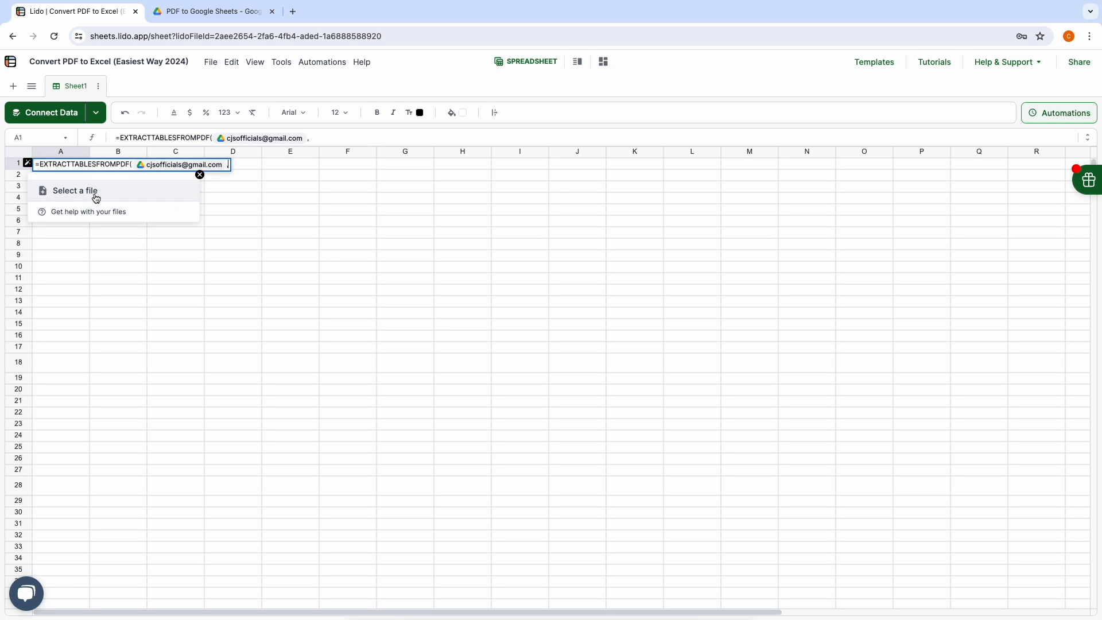
pyautogui.click(81, 191)
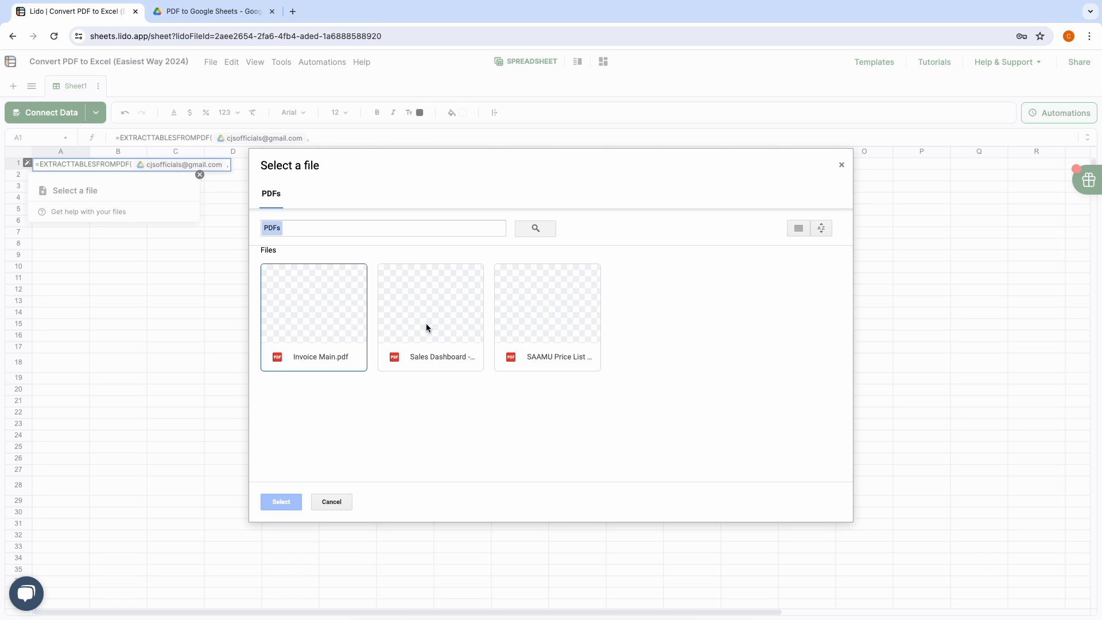
pyautogui.click(426, 327)
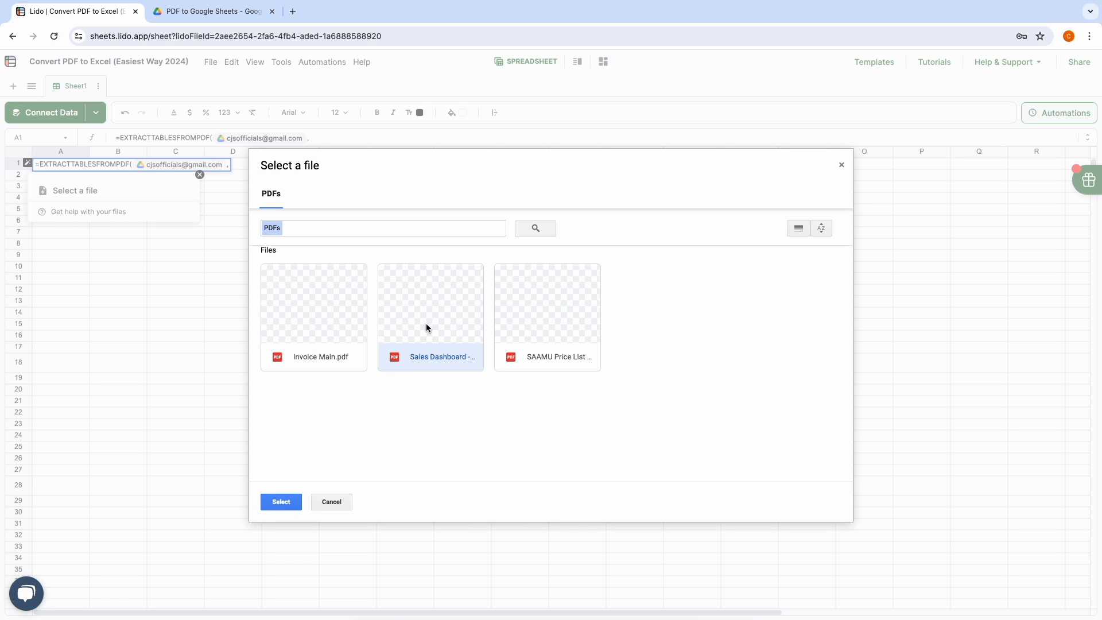
pyautogui.click(282, 502)
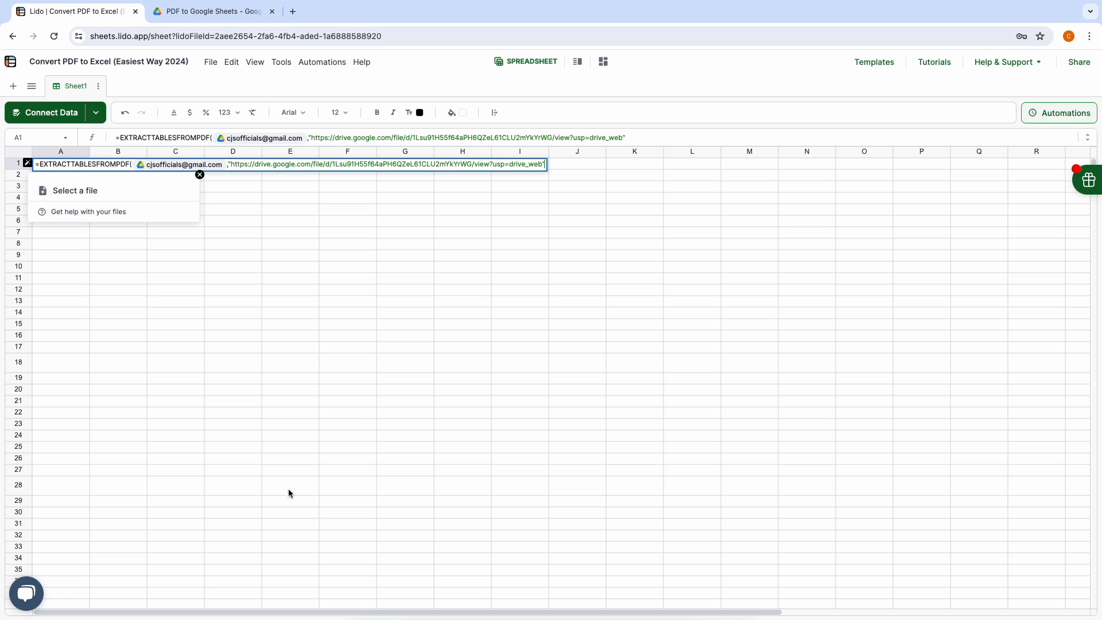
pyautogui.write(',')
pyautogui.click(227, 187)
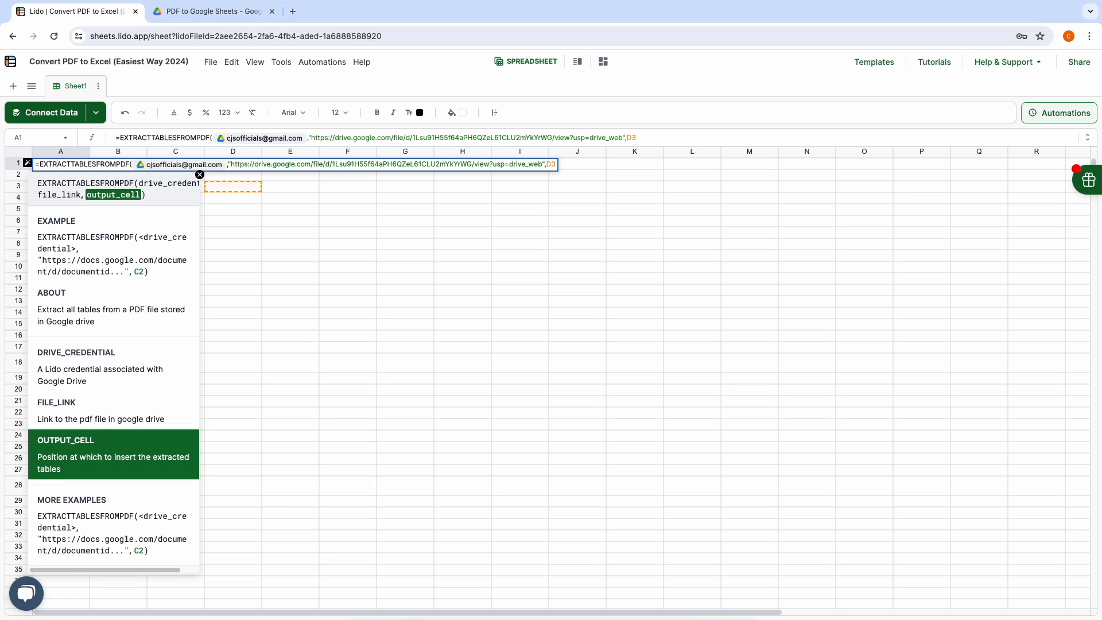
pyautogui.press('Return')
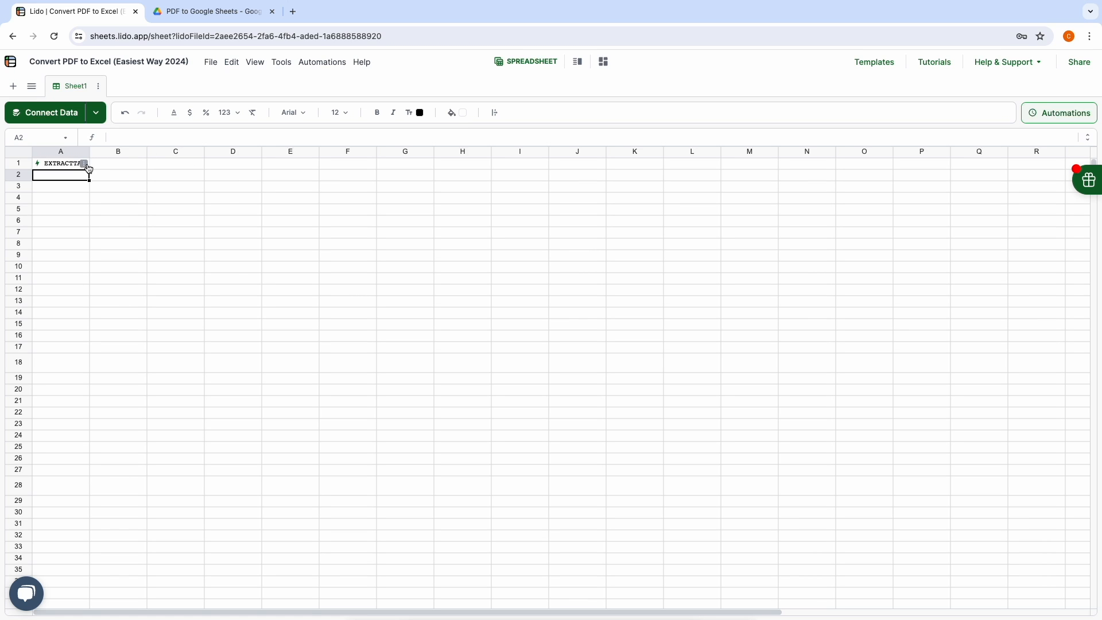
# Step: Run A1's extraction action to fill the Sales Dashboard table from D3
pyautogui.click(85, 164)
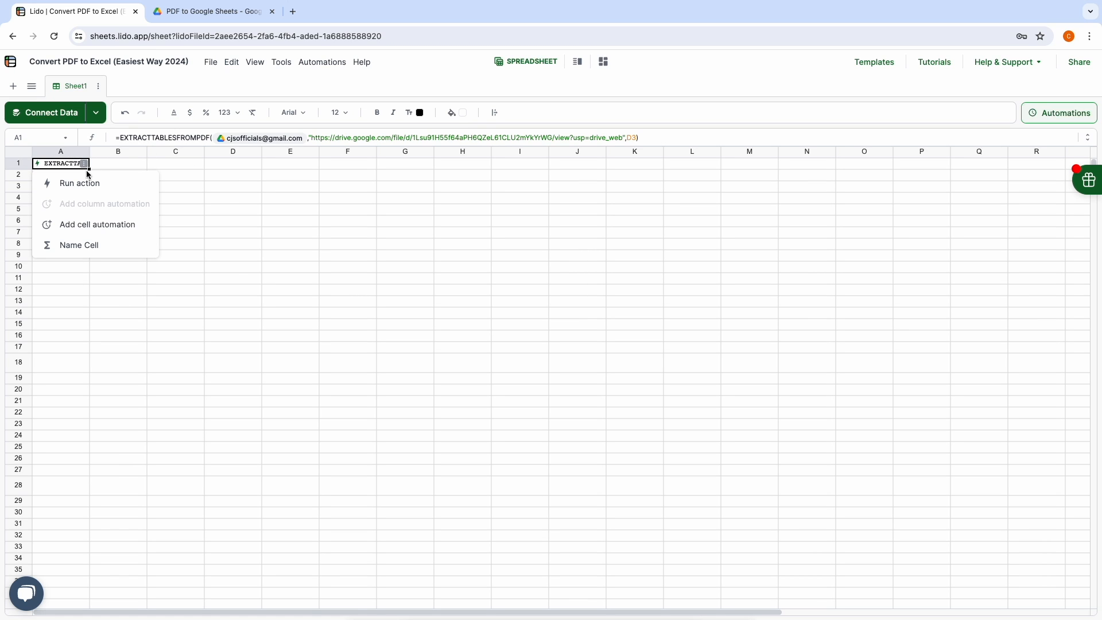
pyautogui.click(80, 184)
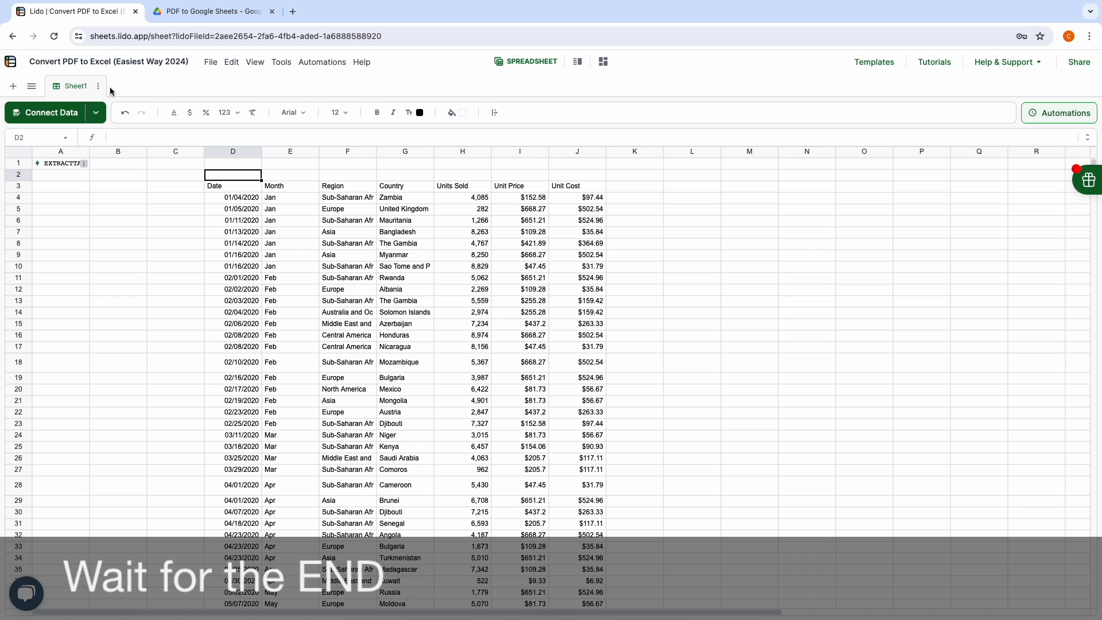
pyautogui.click(99, 86)
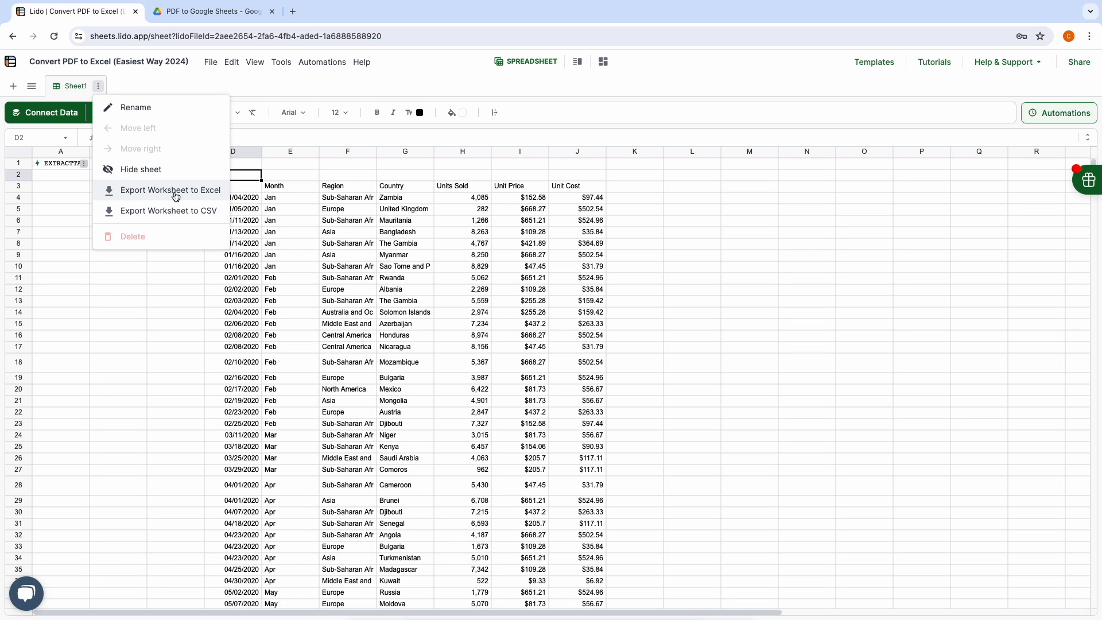
pyautogui.click(258, 196)
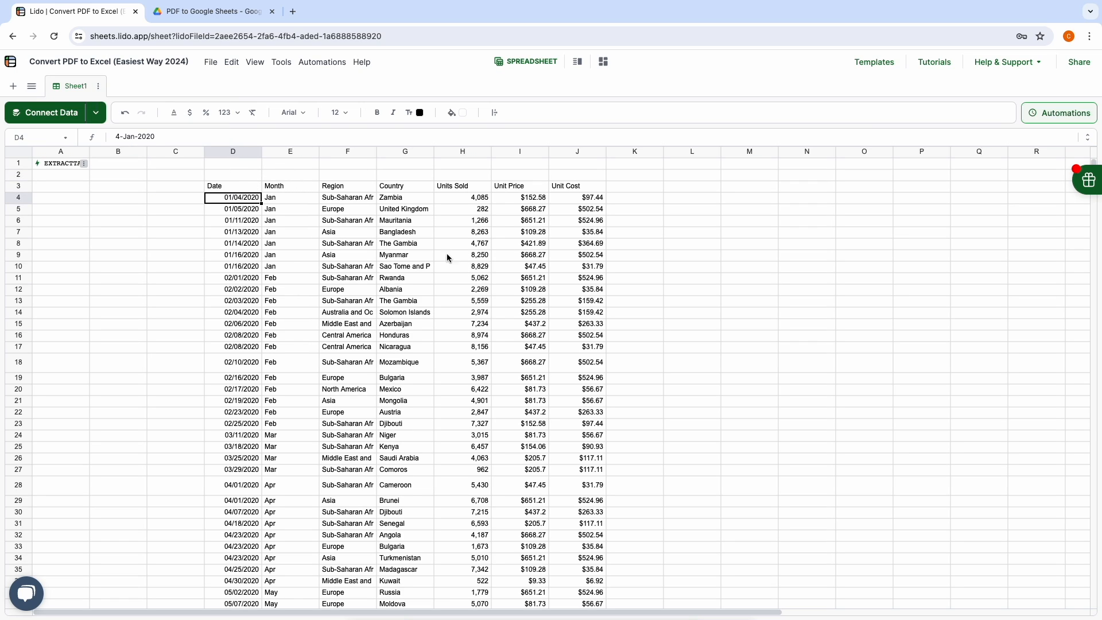
pyautogui.click(210, 64)
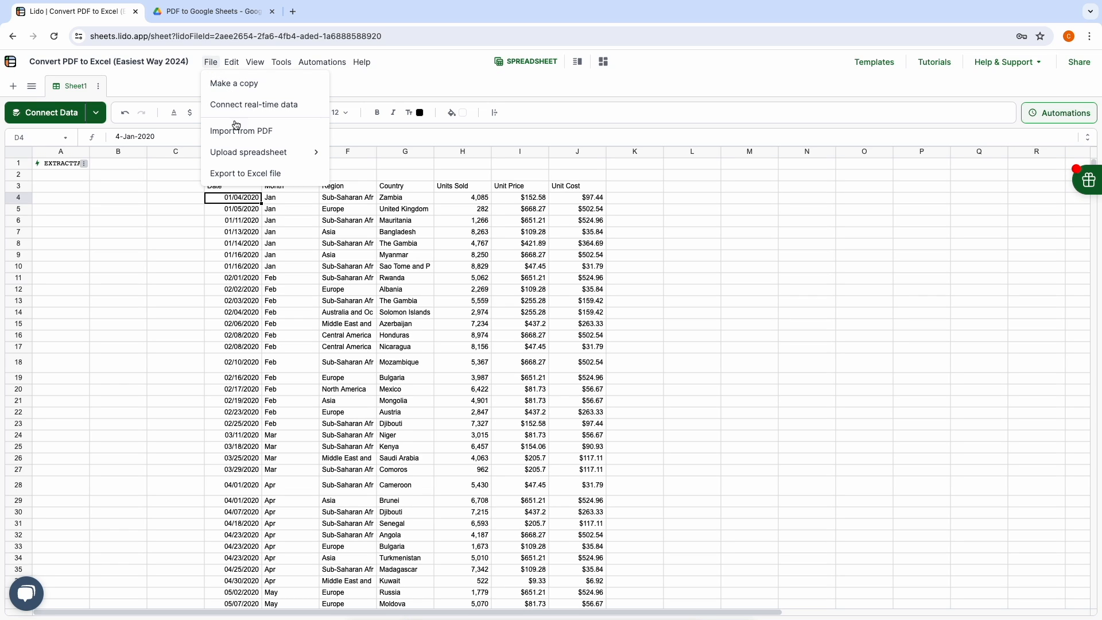
pyautogui.click(172, 211)
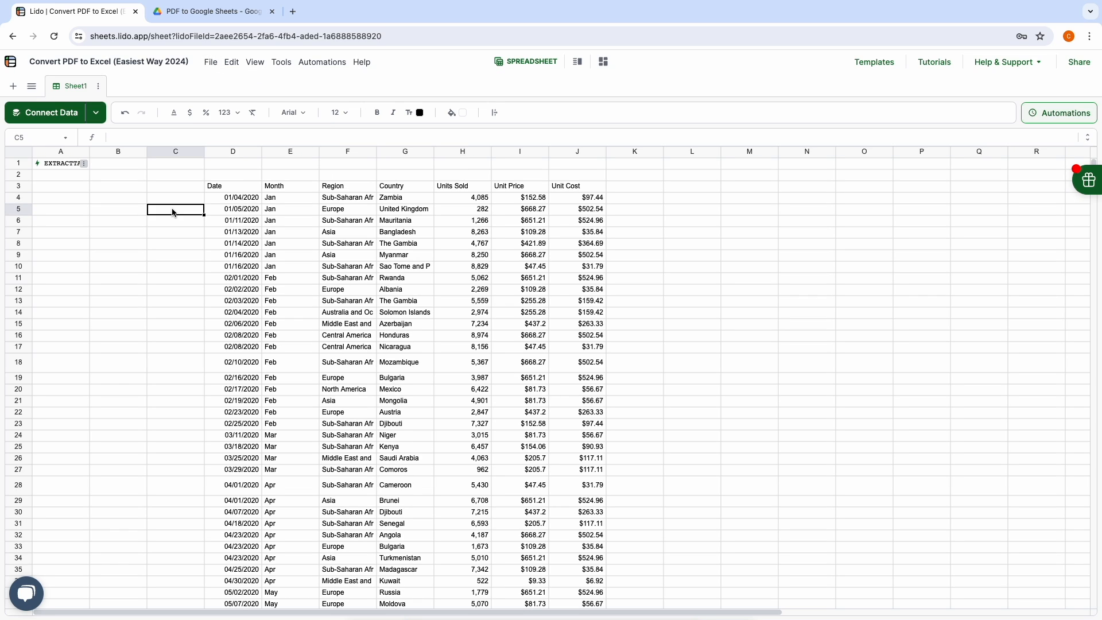